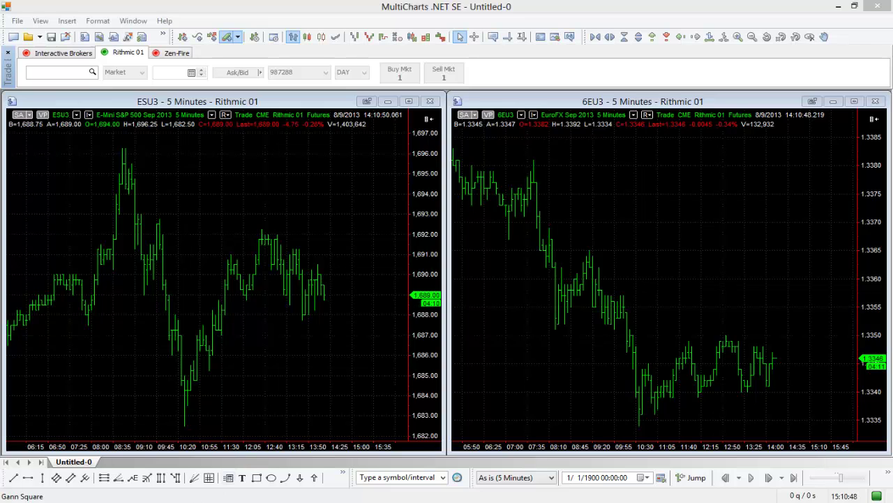
Step: Minimize the main workspace and drag the full-screen ESU3 chart down into a smaller window
left_click(841, 6)
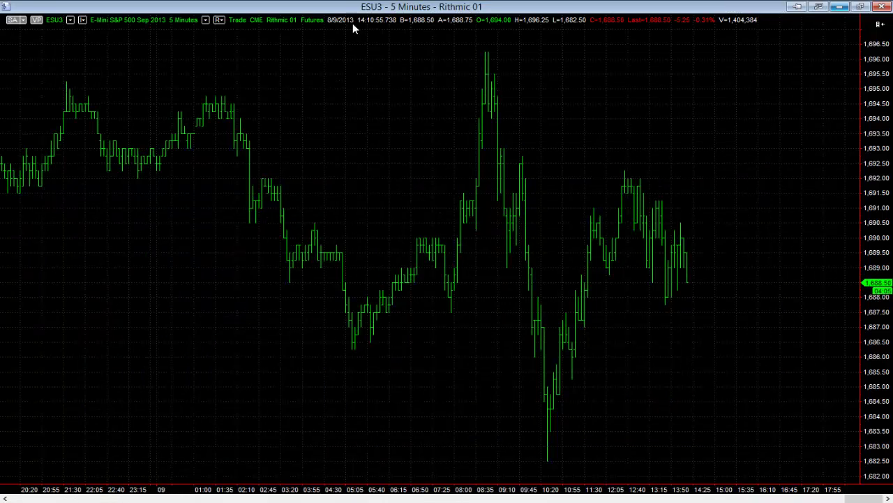
left_click_drag(302, 9, 349, 59)
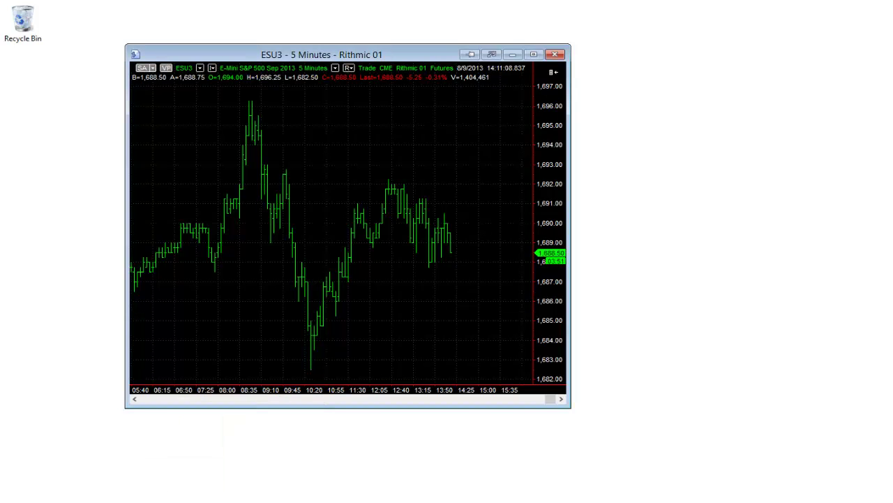
Step: Move 6EU3 to the left and ESU3 to the right half, uncovering 6EU3's title bar
mouse_move(133, 491)
left_click(159, 475)
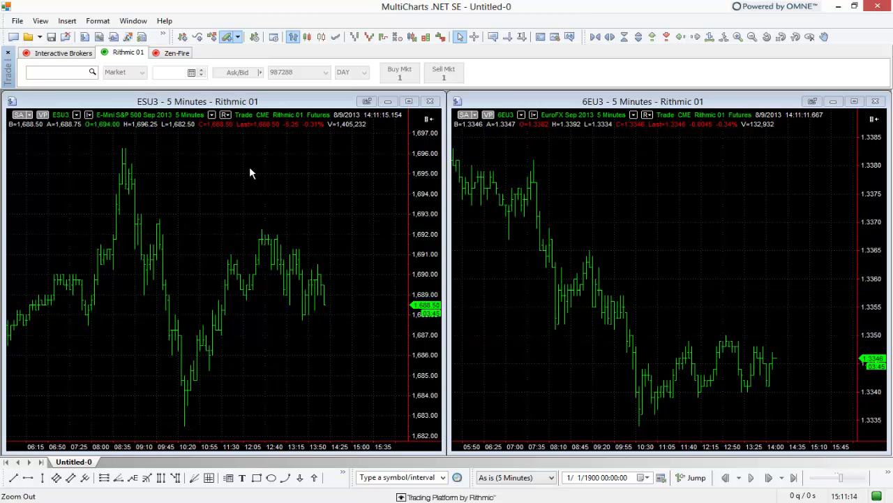
left_click(272, 95)
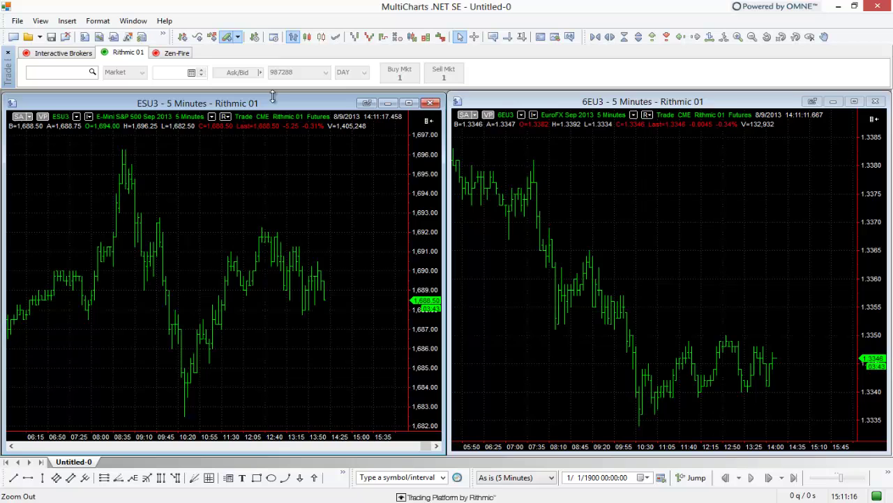
left_click_drag(273, 96, 358, 200)
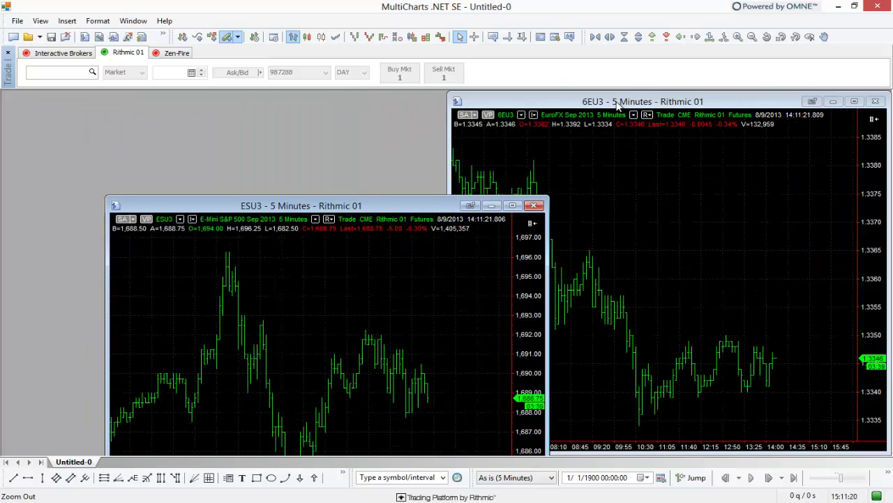
left_click_drag(620, 104, 202, 99)
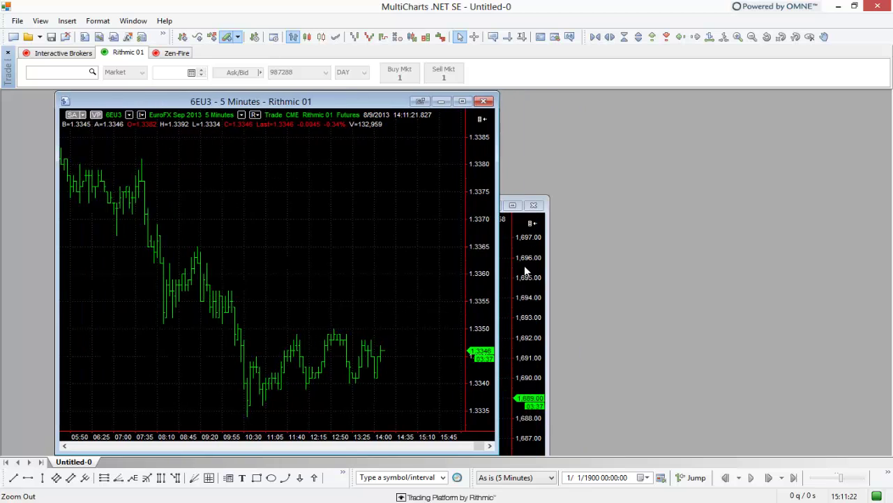
left_click(525, 263)
left_click_drag(408, 207, 702, 98)
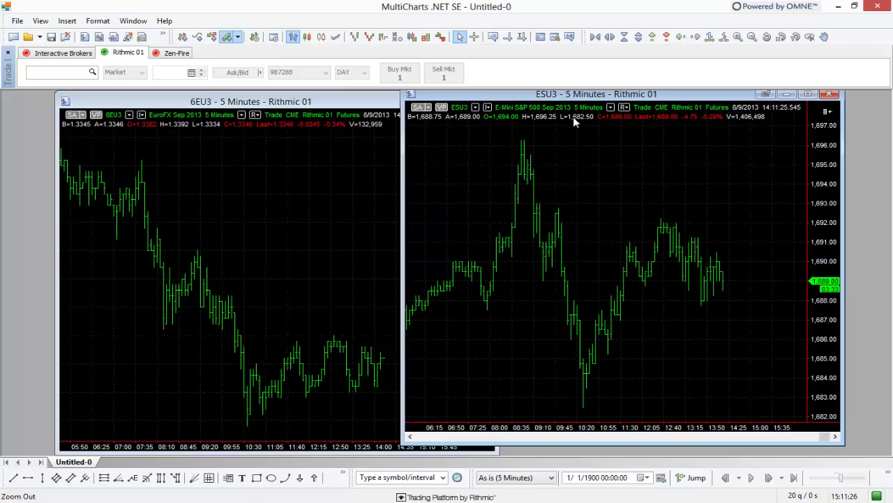
left_click_drag(573, 98, 573, 117)
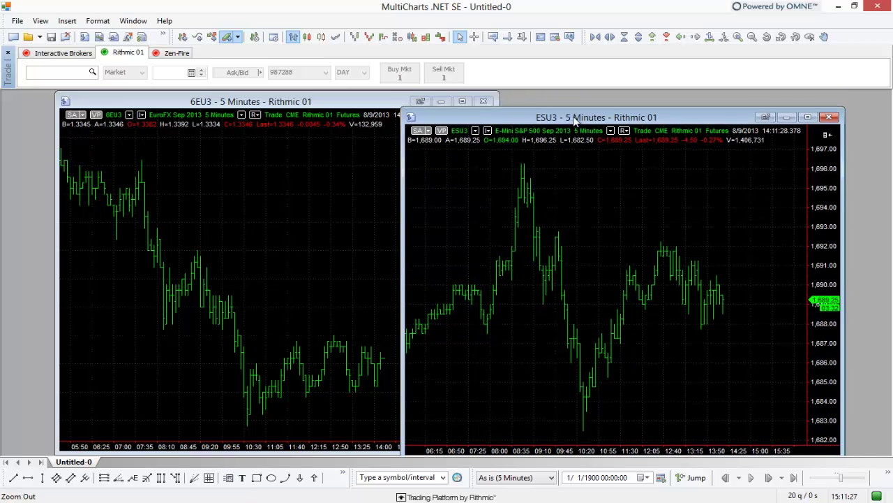
Step: Try Window > Arrange All, then Arrange Vertically, then Arrange Horizontally on the two charts
left_click(125, 24)
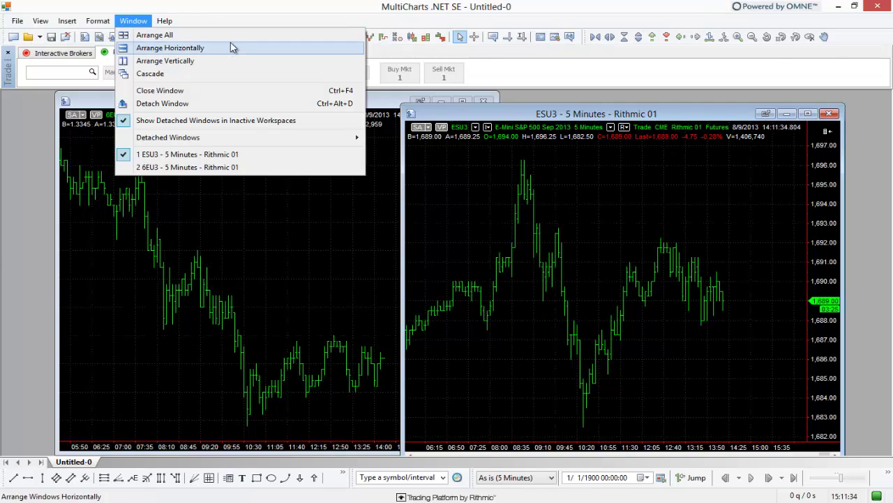
left_click(232, 35)
left_click(123, 23)
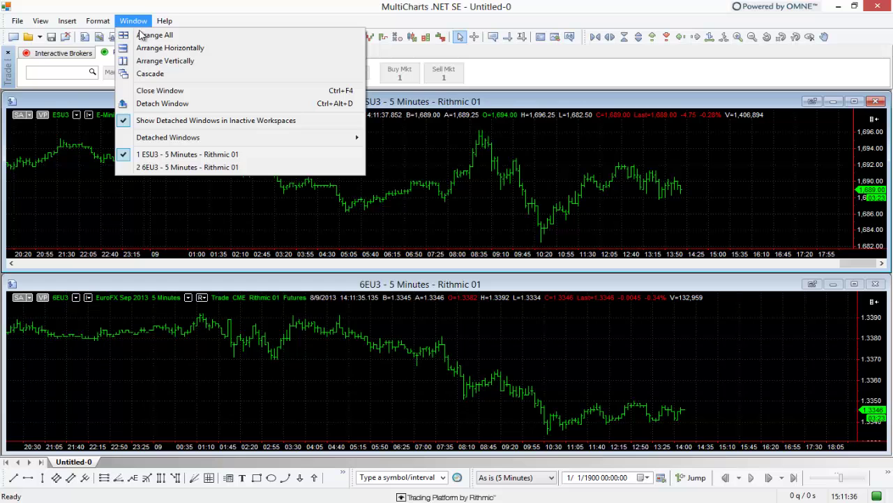
left_click(182, 61)
left_click(143, 21)
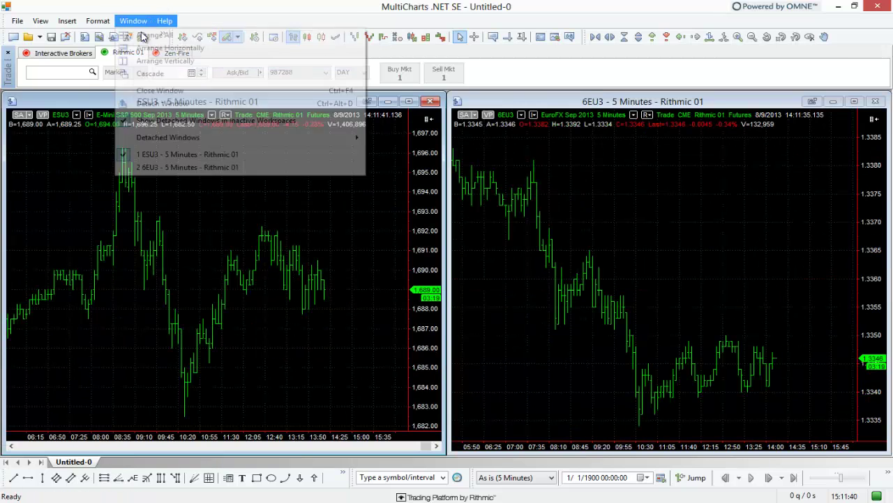
left_click(145, 48)
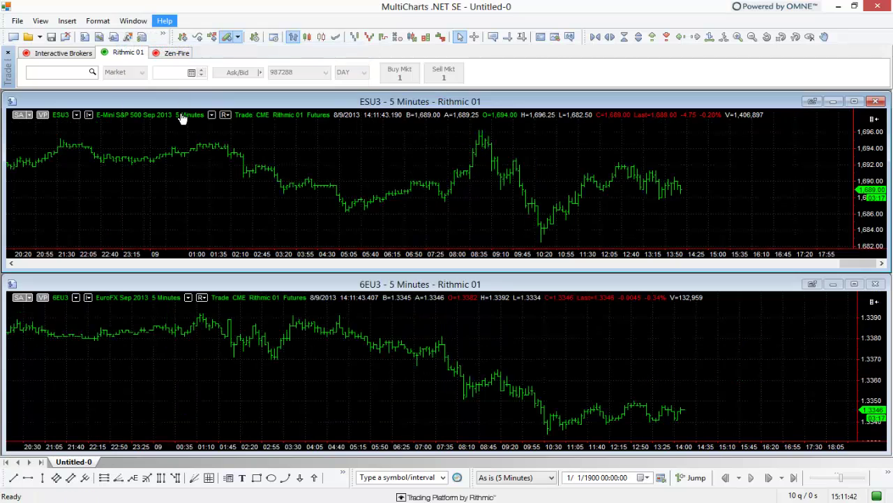
Step: Reposition and resize the charts by hand, then restack them full width with Arrange Horizontally
left_click_drag(185, 103, 200, 185)
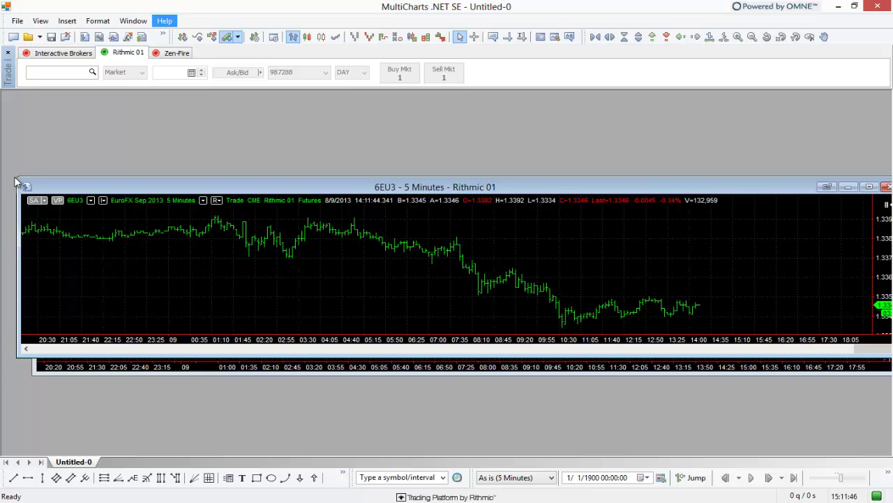
left_click_drag(17, 176, 415, 92)
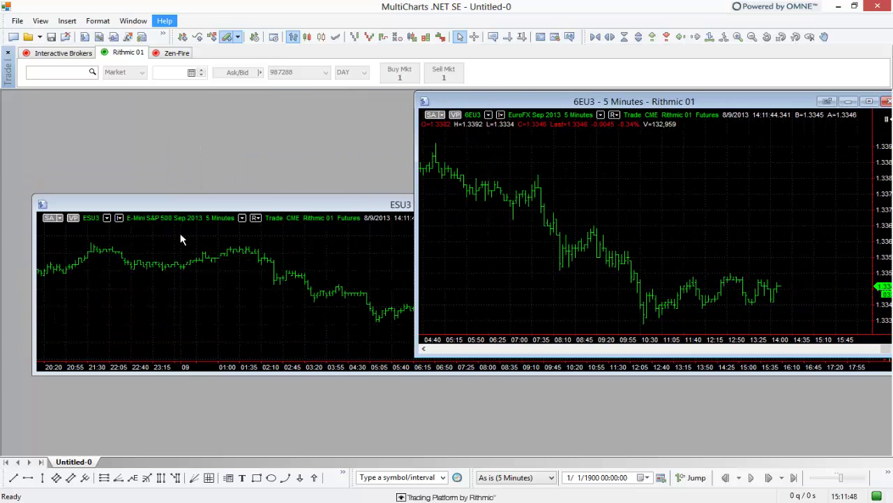
left_click(133, 21)
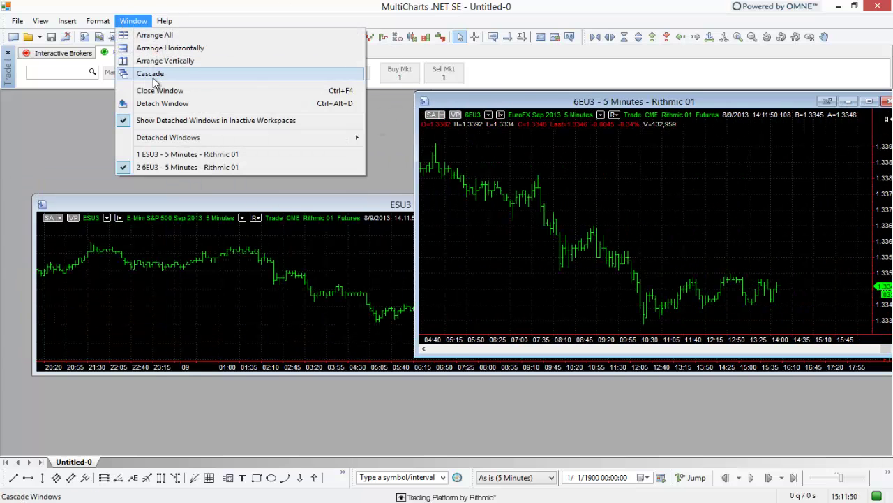
left_click(159, 49)
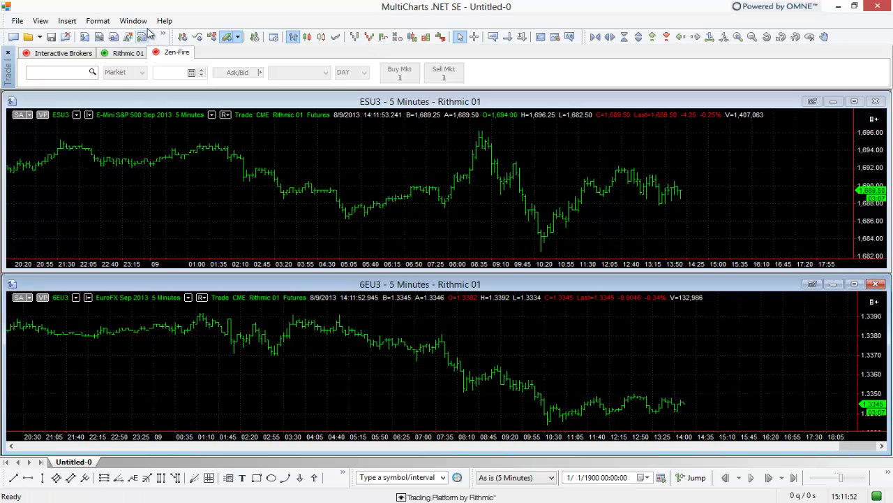
Step: Tile the charts side by side, detach ESU3 into a floating window, and minimize the workspace
left_click(143, 21)
left_click(147, 62)
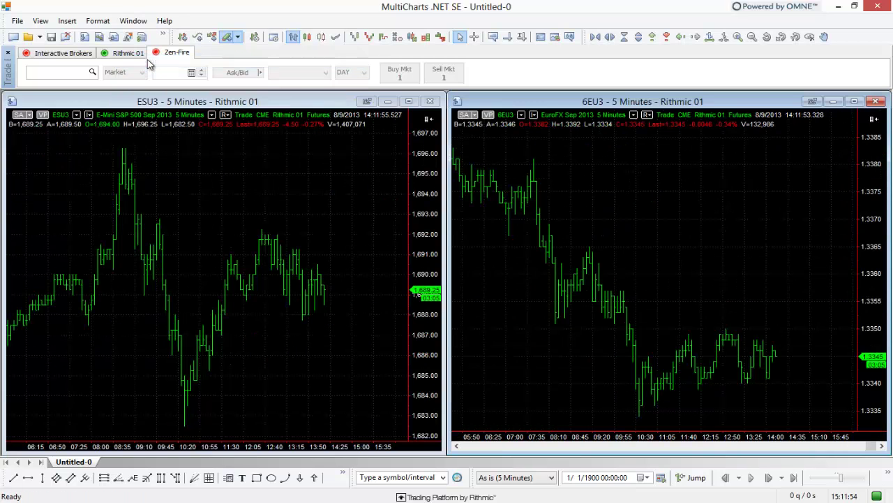
left_click(367, 102)
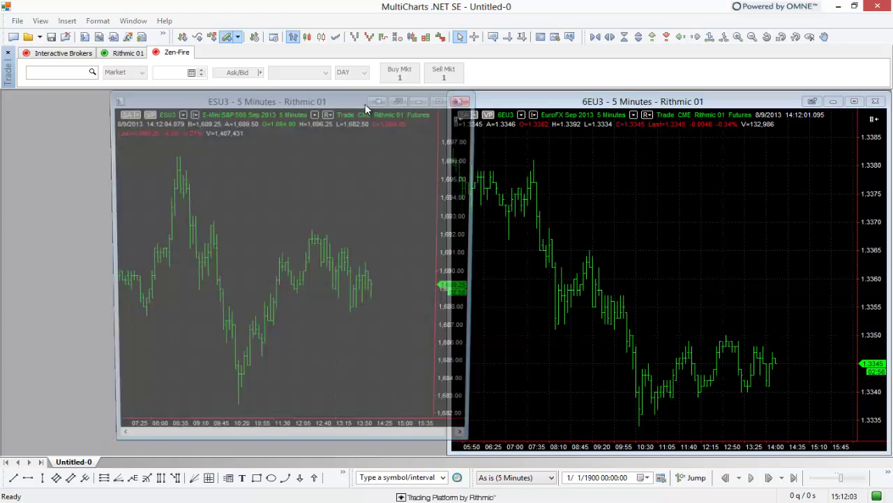
left_click_drag(337, 104, 301, 68)
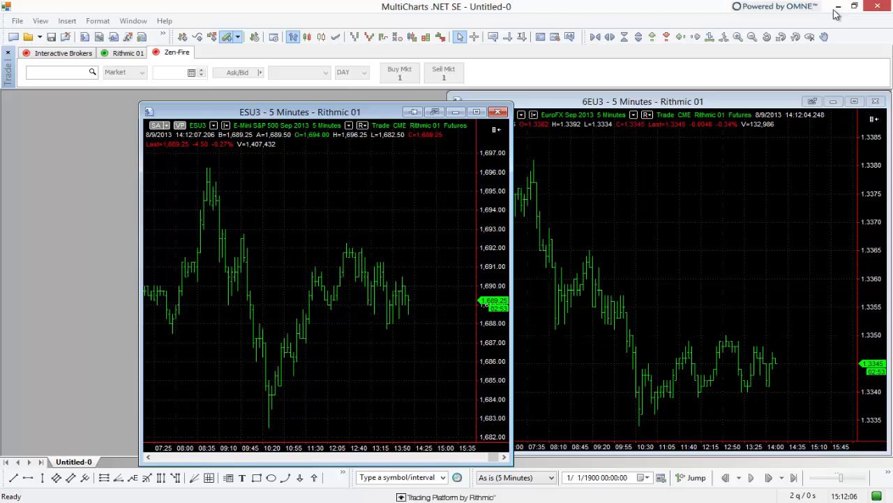
left_click(838, 6)
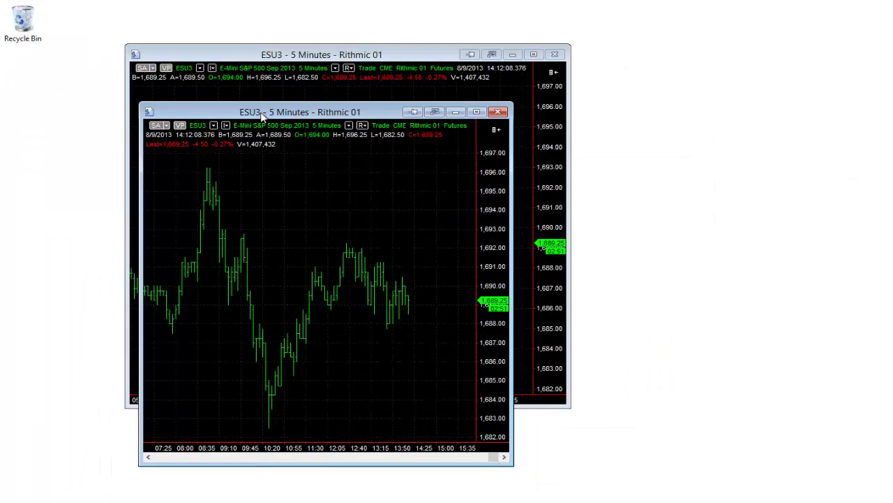
Step: Snap the floating ESU3 chart left, maximize it, then restore it to a mid-screen window
left_click_drag(278, 103, 892, 95)
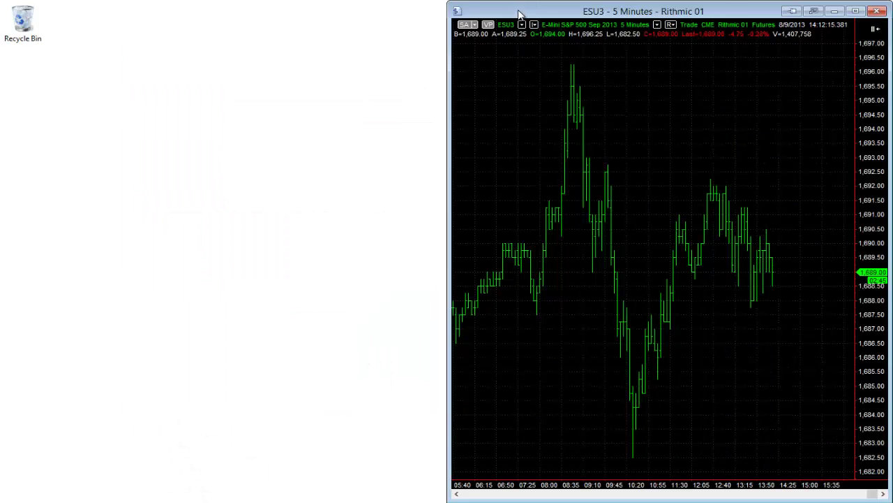
left_click_drag(518, 14, 0, 35)
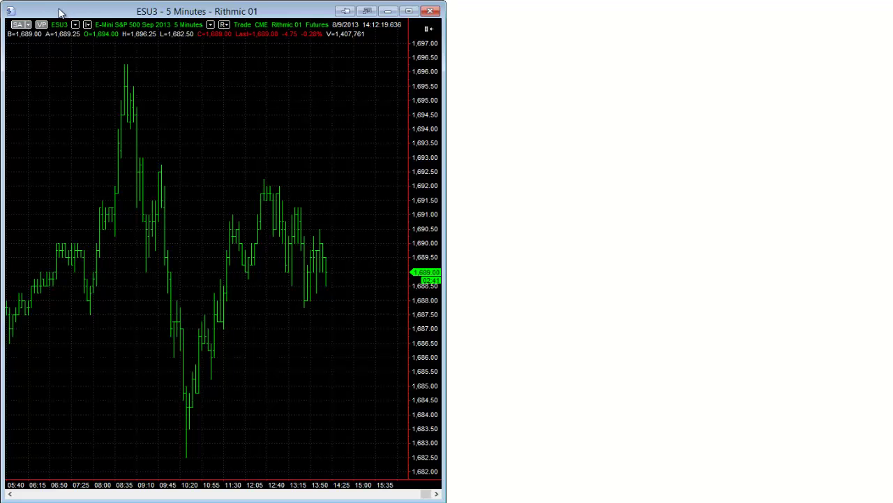
left_click_drag(59, 12, 606, 40)
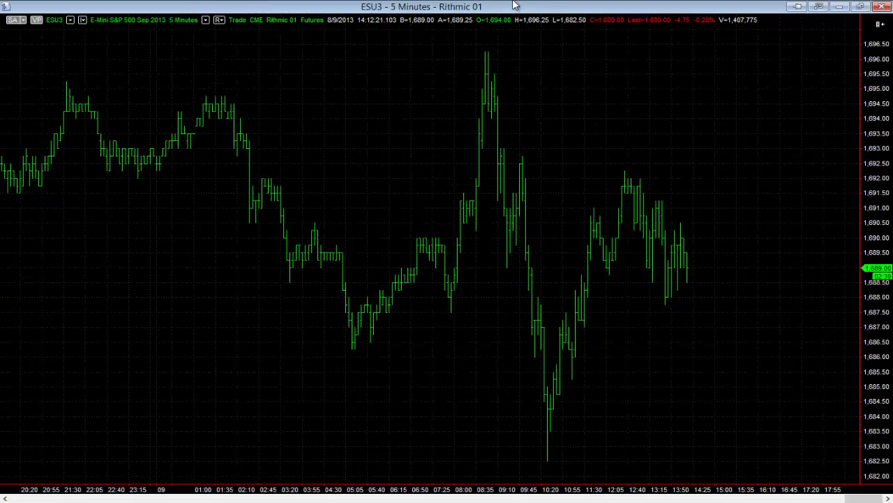
left_click_drag(513, 5, 457, 65)
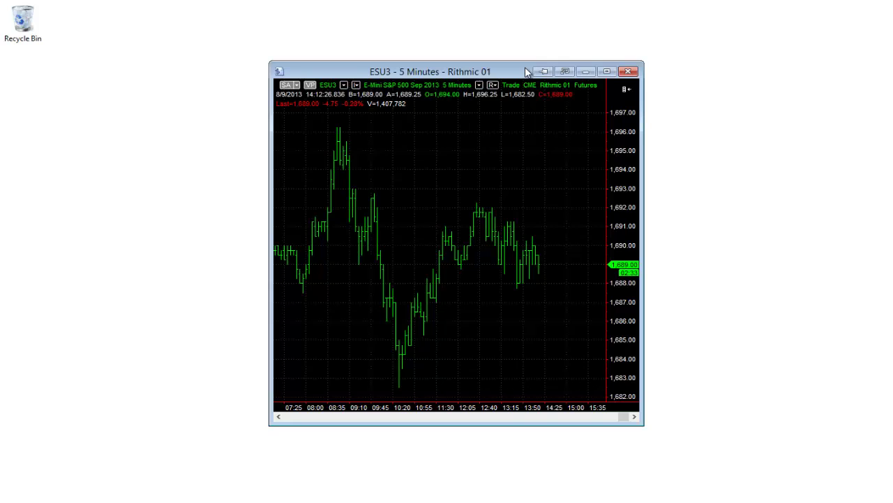
left_click_drag(526, 71, 469, 71)
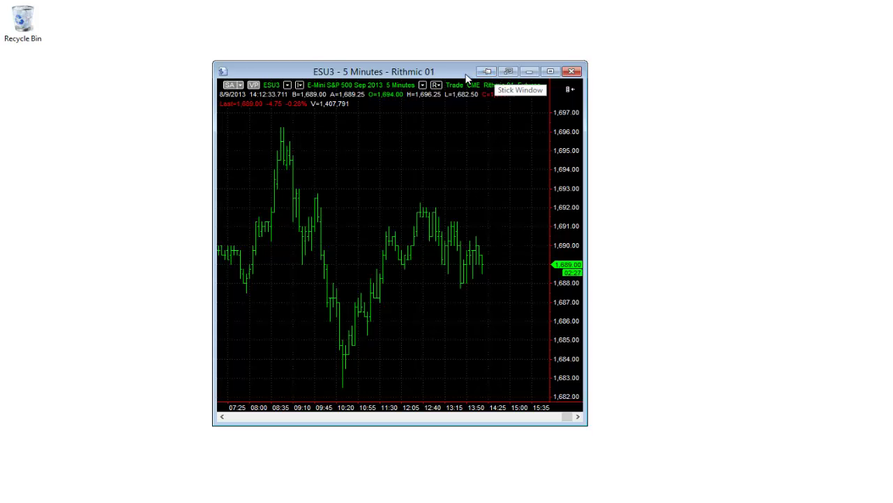
Step: Move the ESU3 chart left, pin it with Stick Window, and nudge it slightly right
left_click_drag(464, 76, 293, 82)
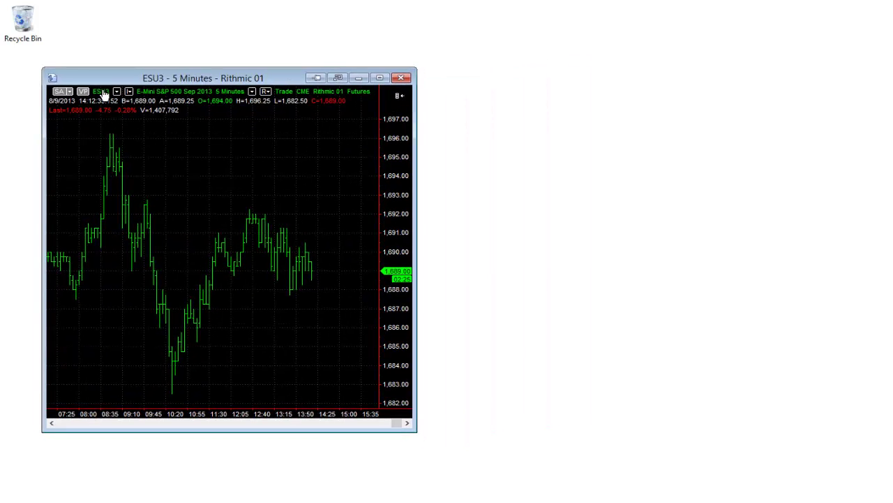
left_click(316, 79)
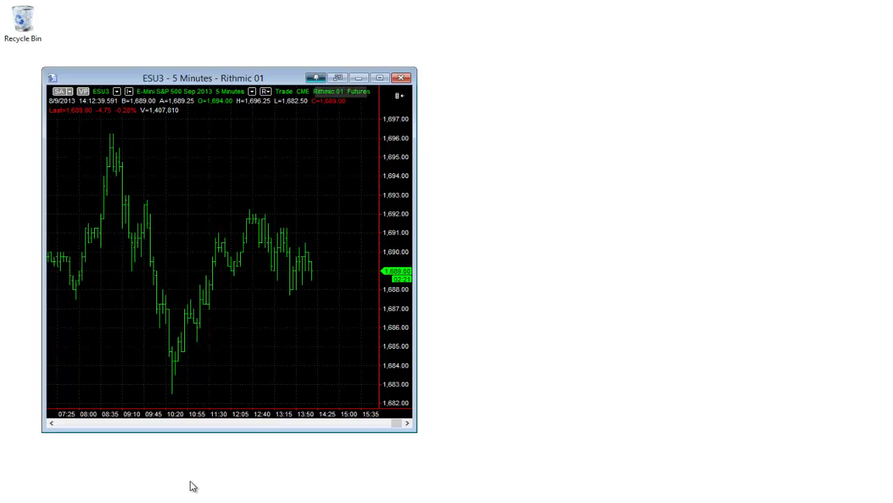
mouse_move(145, 498)
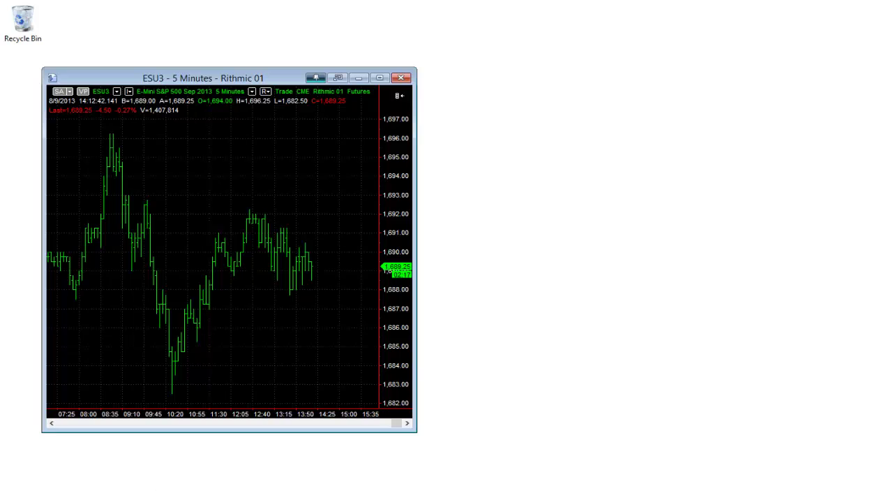
left_click(104, 464)
left_click_drag(286, 79, 321, 68)
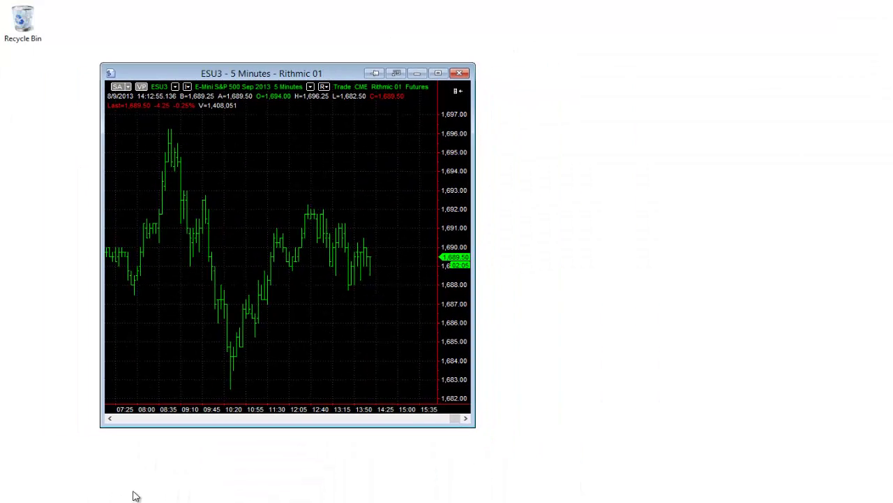
Step: Restore the workspace, start then cancel a new chart window, and line ESU3 up beside 6EU3
left_click(119, 467)
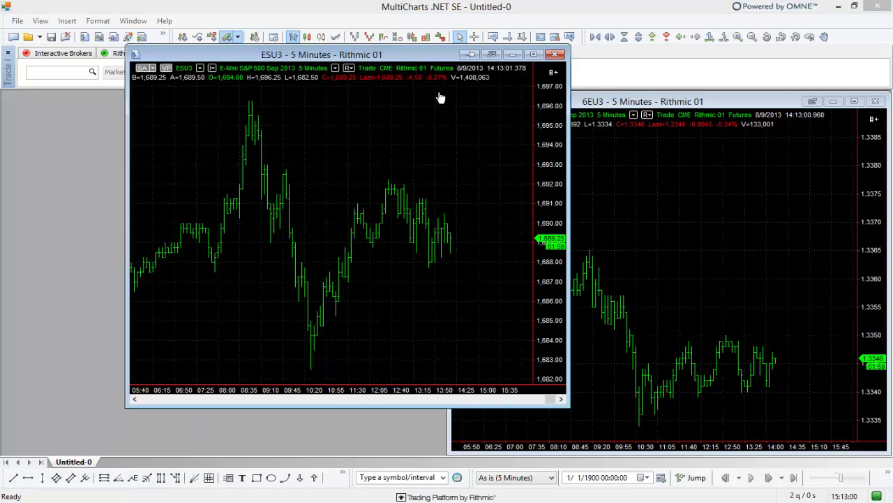
left_click_drag(460, 59, 353, 96)
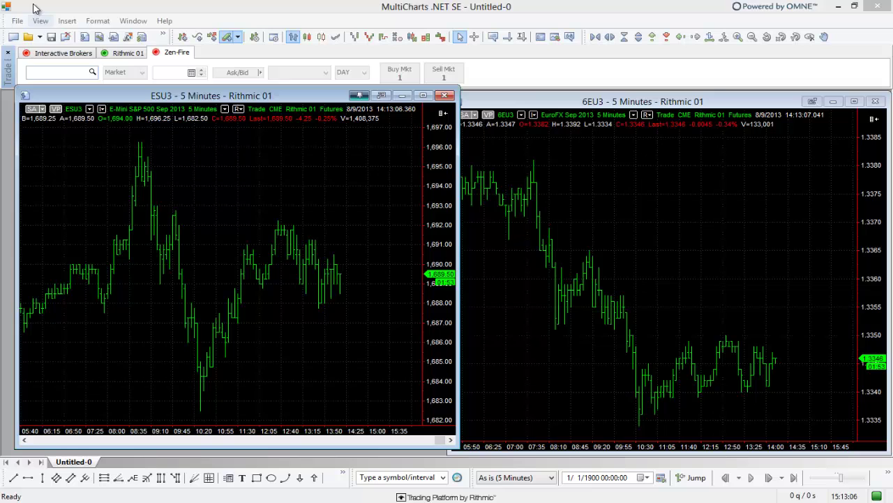
left_click(16, 21)
mouse_move(19, 36)
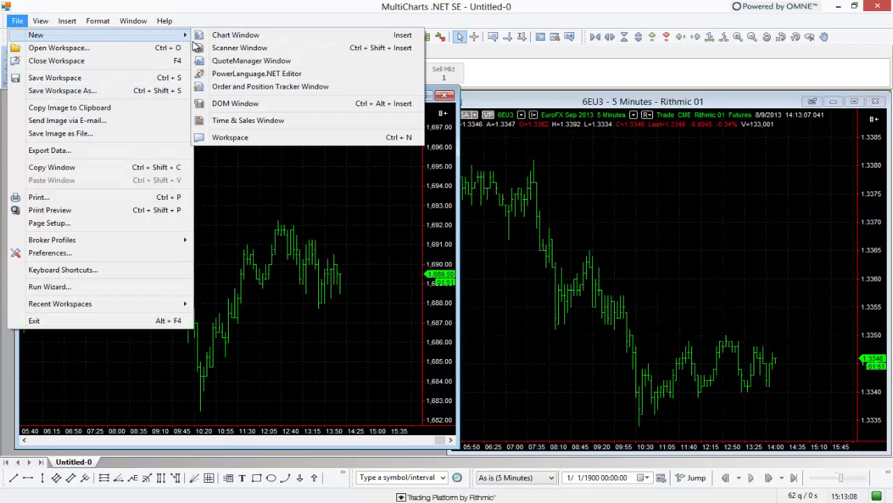
left_click(225, 37)
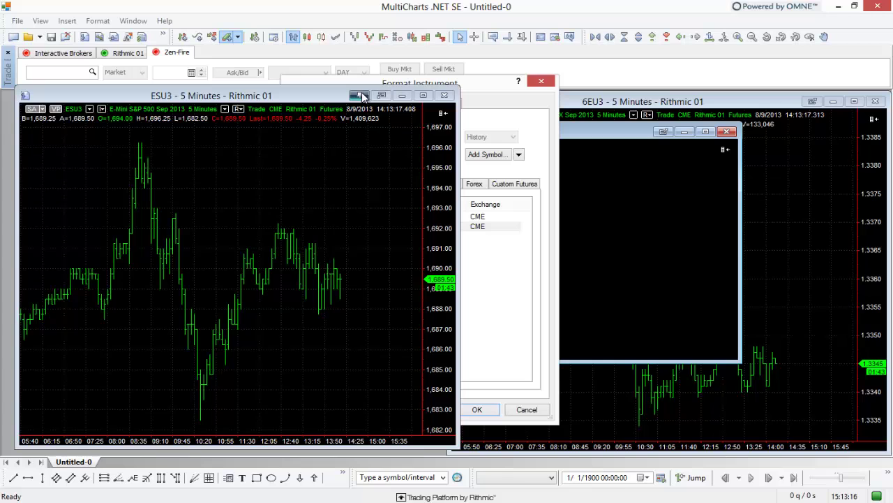
left_click(512, 411)
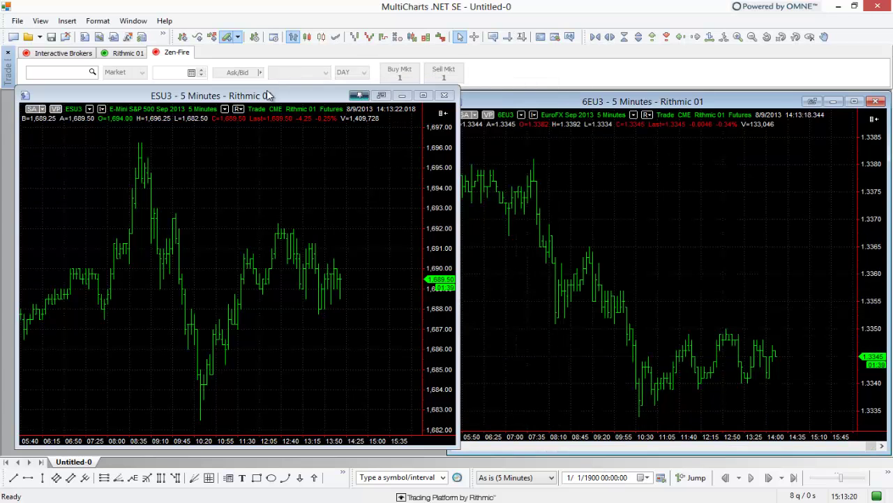
left_click_drag(271, 96, 219, 95)
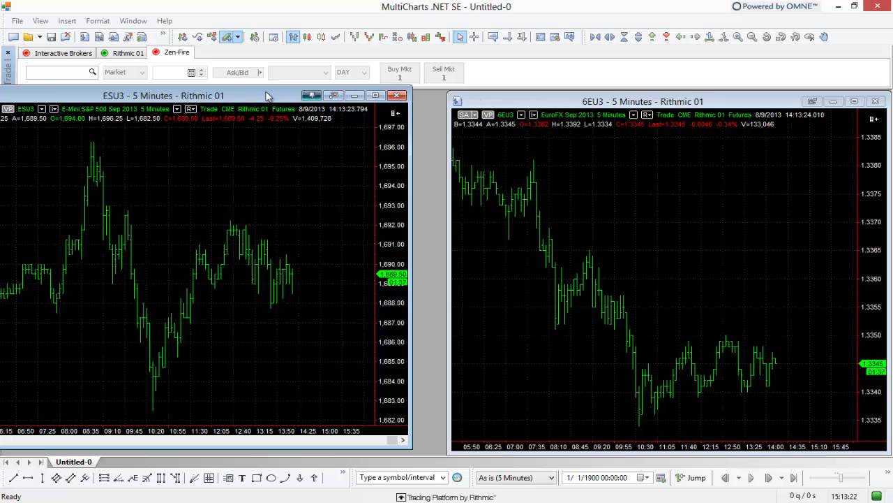
left_click_drag(267, 98, 305, 102)
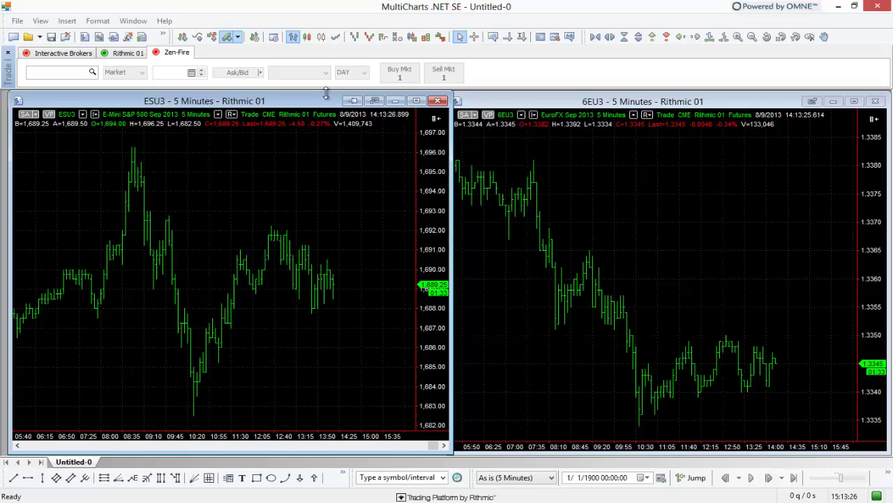
Step: Reattach ESU3, restore it from its minimized bar, and tile both charts with Arrange Vertically
left_click(374, 102)
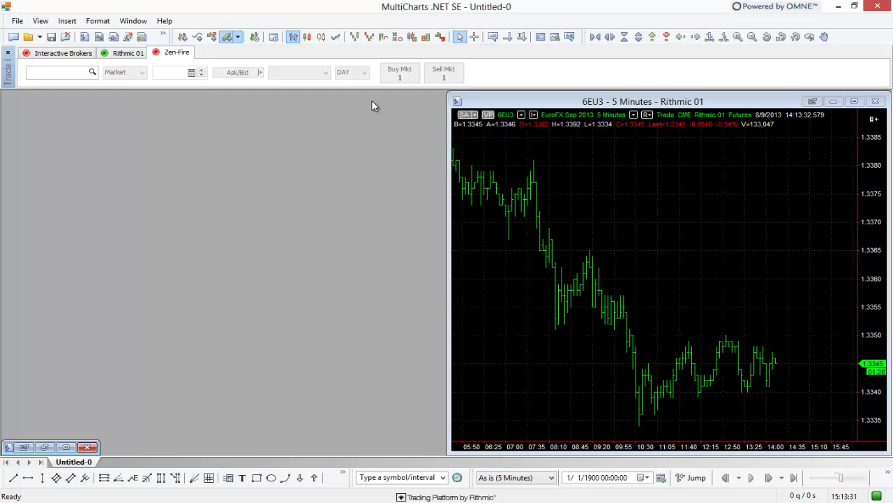
left_click(44, 447)
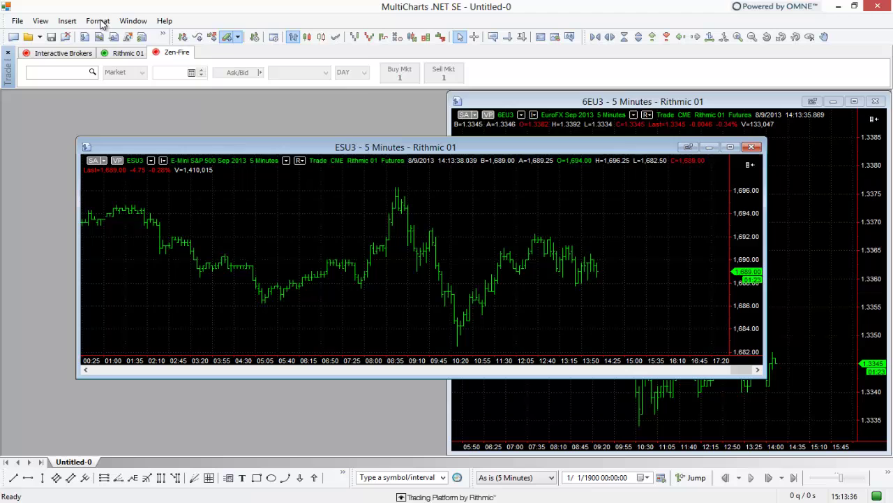
left_click(133, 21)
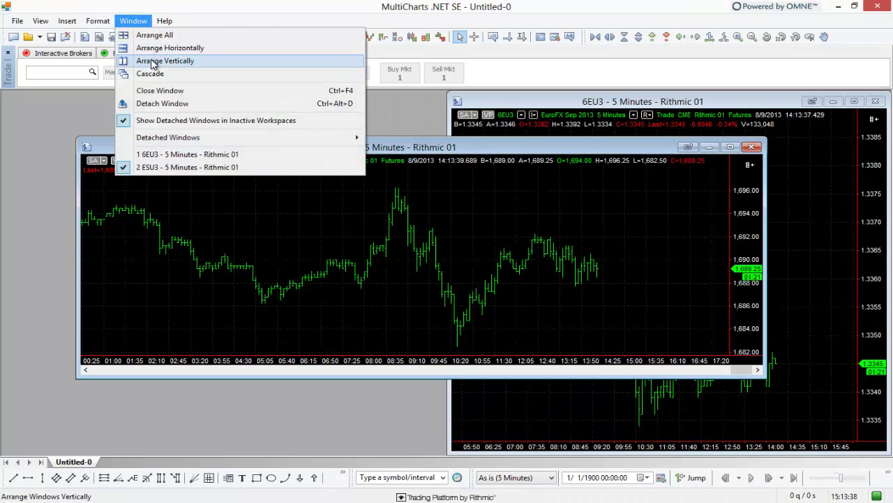
left_click(159, 60)
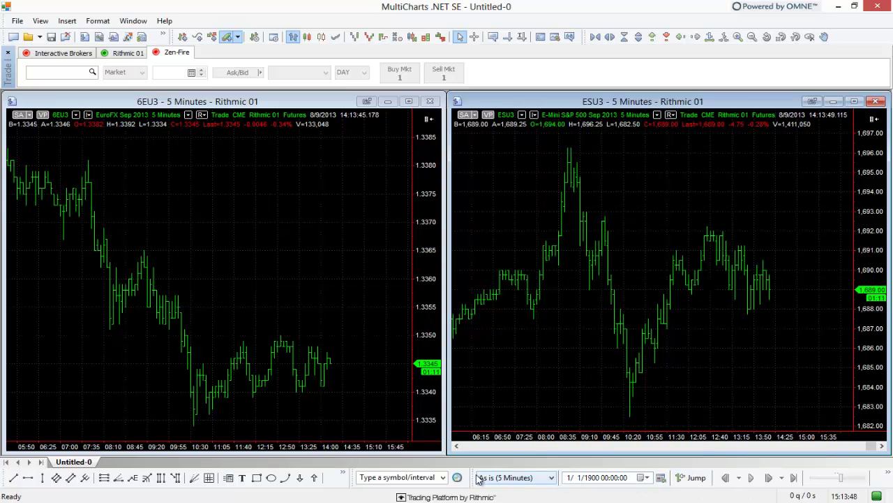
Step: Undock the Data Playback toolbar and centre it over both charts
left_click_drag(474, 477, 152, 209)
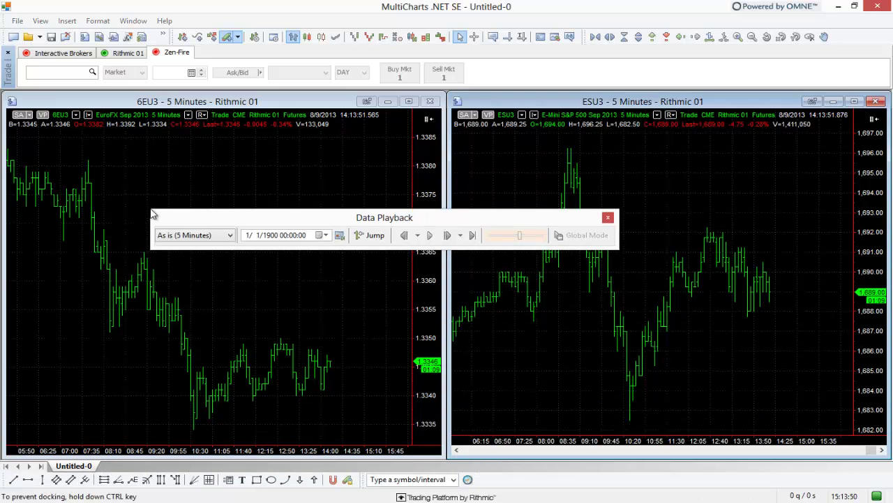
left_click_drag(255, 224, 123, 227)
left_click_drag(305, 222, 439, 219)
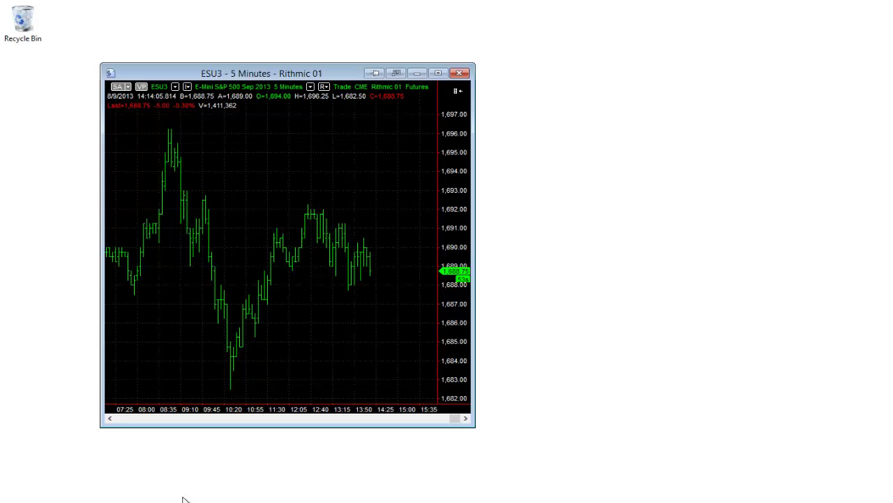
Step: Maximize the ESU3 window full screen, then redock the Data Playback toolbar in the workspace
left_click_drag(213, 74, 310, 1)
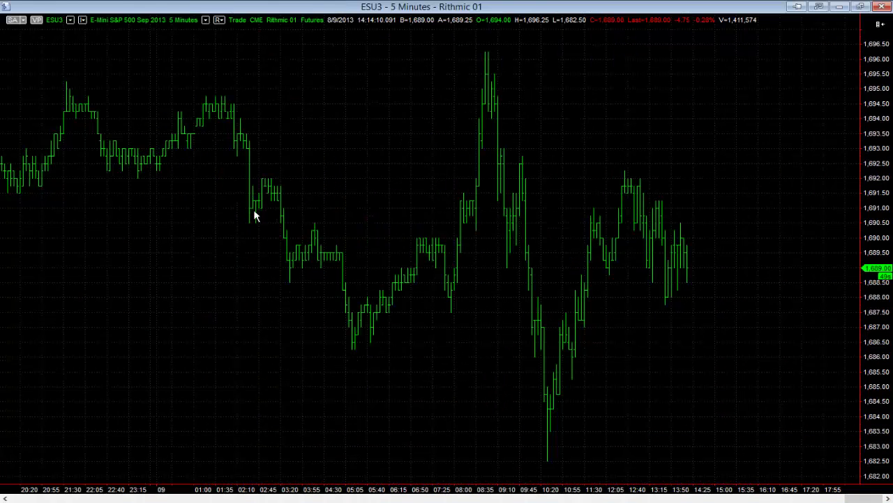
mouse_move(187, 497)
left_click(155, 459)
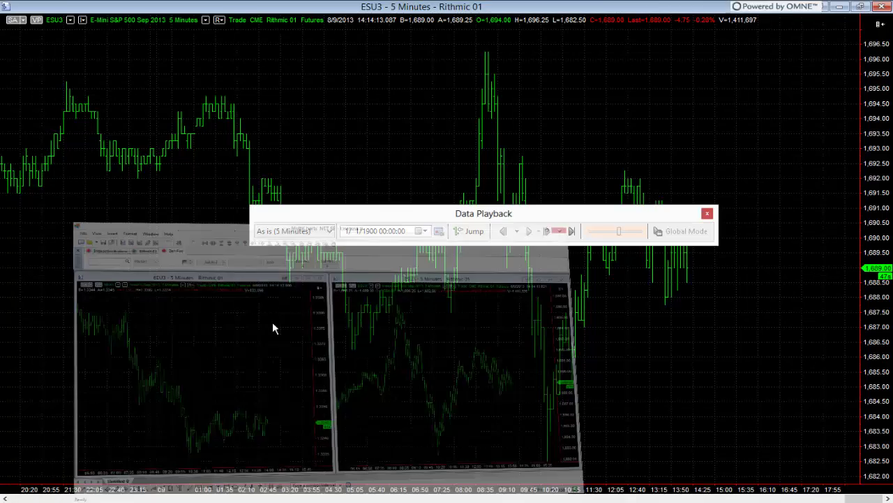
left_click_drag(399, 224, 472, 477)
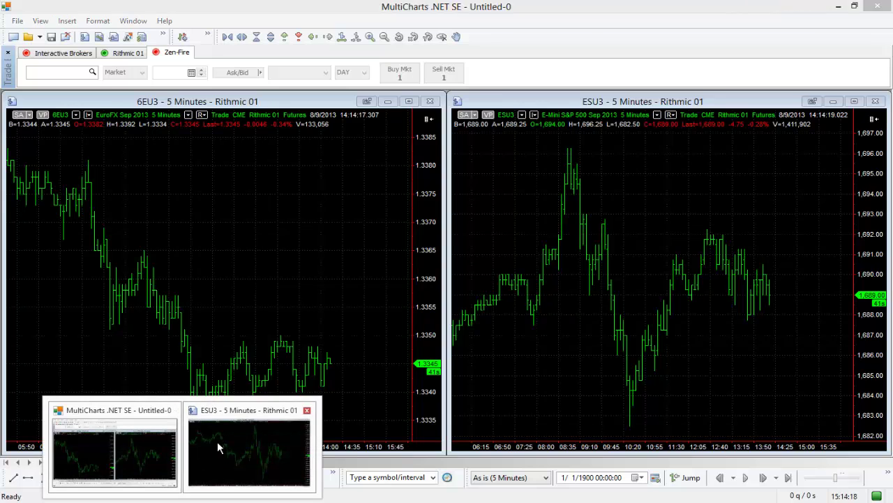
Step: Switch to full-screen ESU3, dismiss its context menu, then restore it as a floating window near centre
left_click(218, 441)
right_click(363, 42)
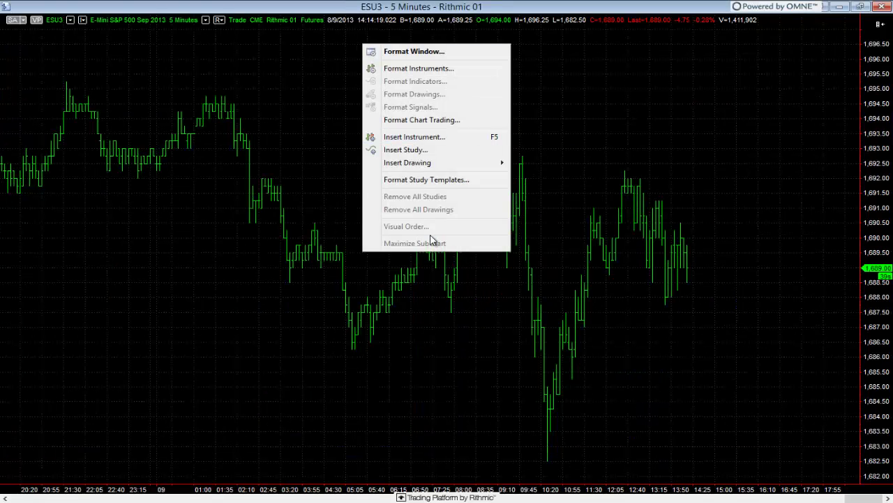
left_click(330, 167)
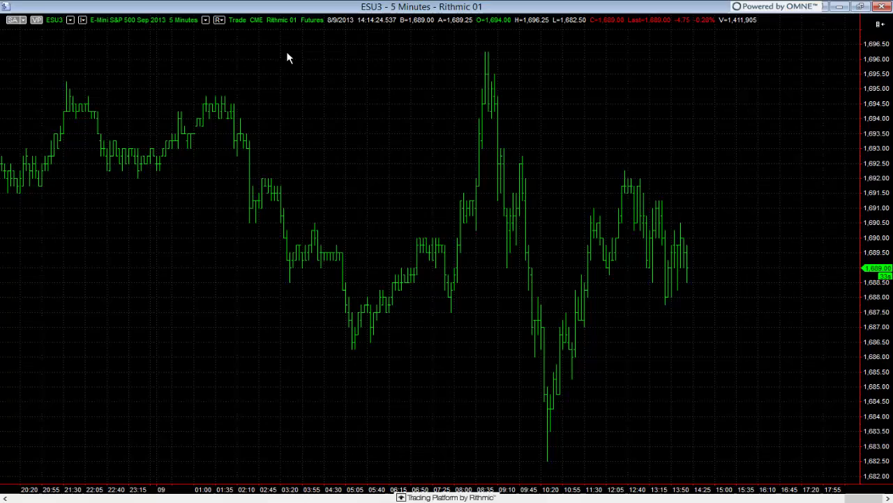
left_click_drag(287, 6, 358, 94)
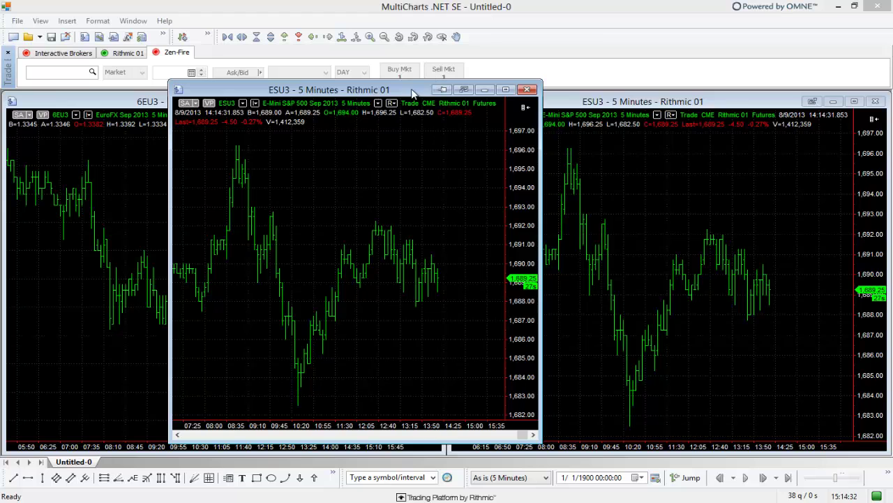
left_click_drag(412, 90, 484, 76)
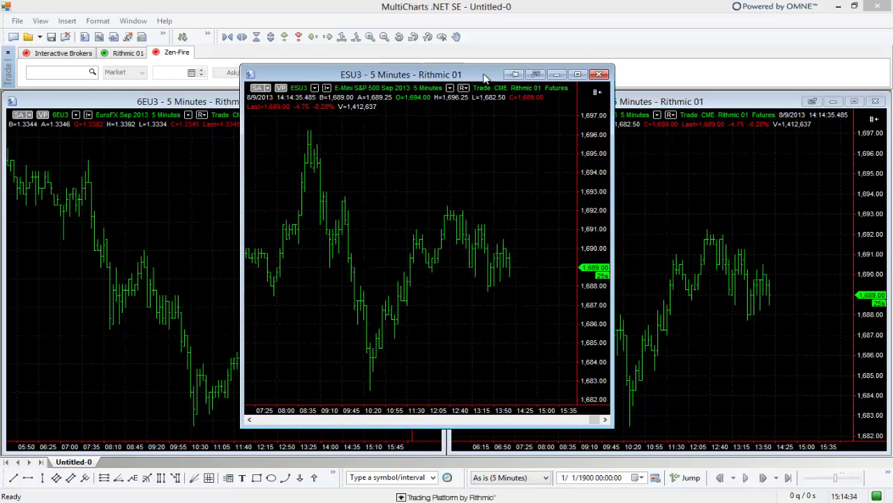